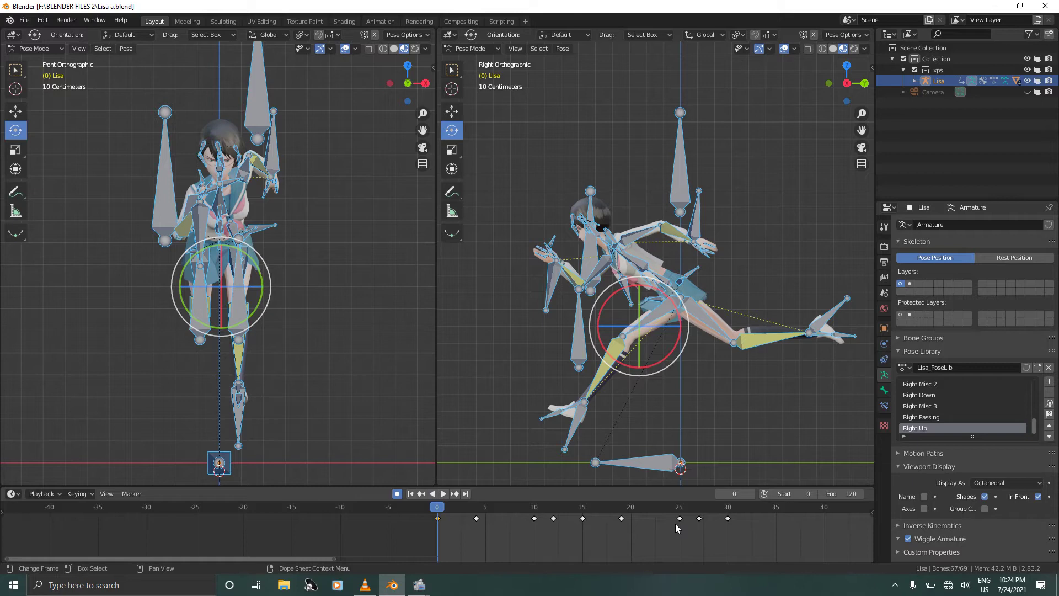
Step: Make the armature's animation repeat with the cyclic F-Modifier, preview playback from frame 30, and save the file
{"action": "key", "text": "shift+e"}
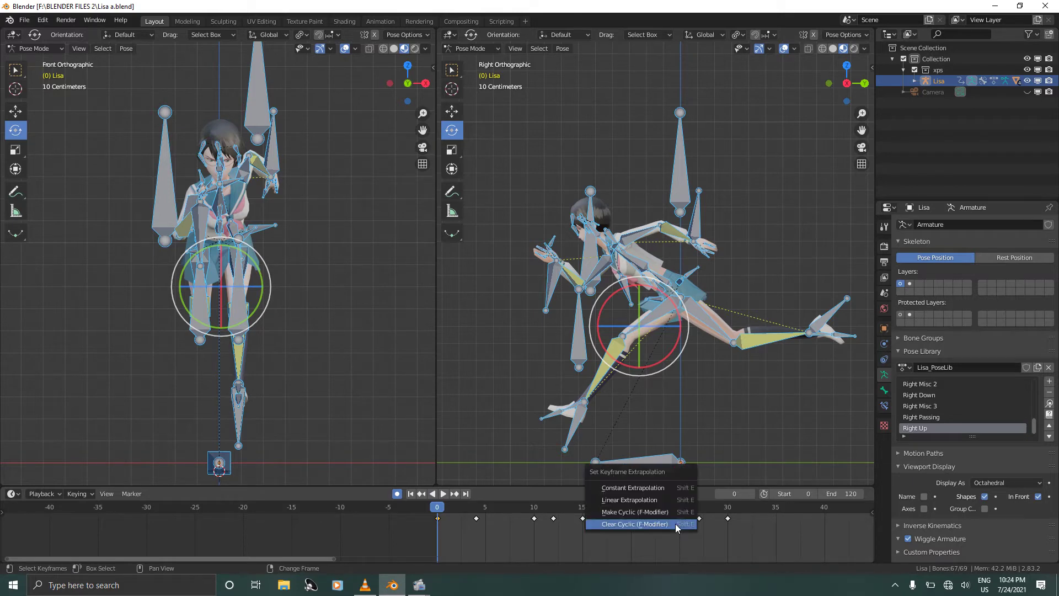
{"action": "left_click", "coordinate": [641, 512]}
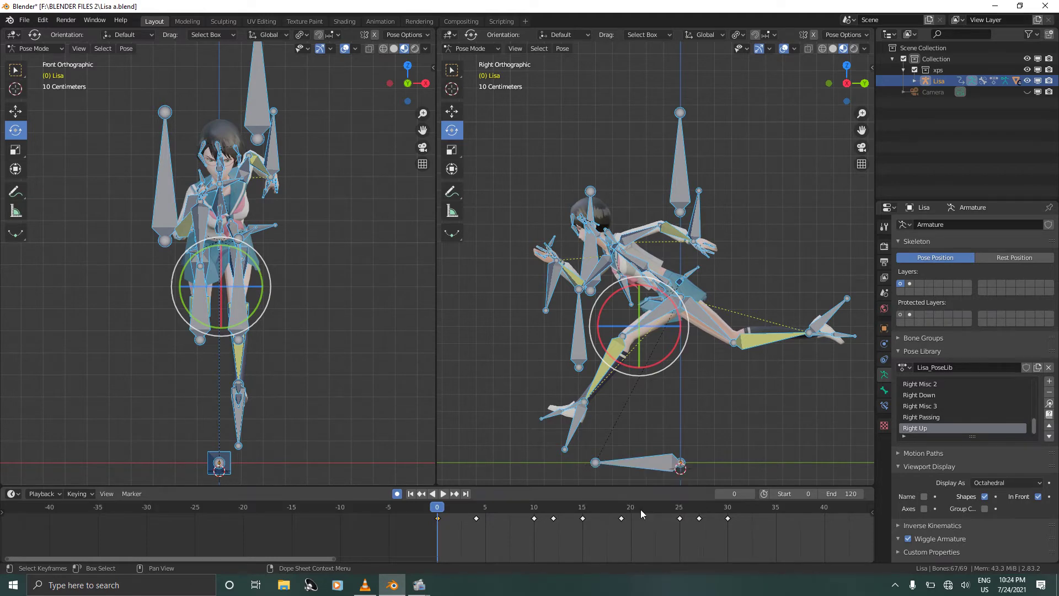
{"action": "left_click", "coordinate": [727, 509]}
{"action": "key", "text": "space"}
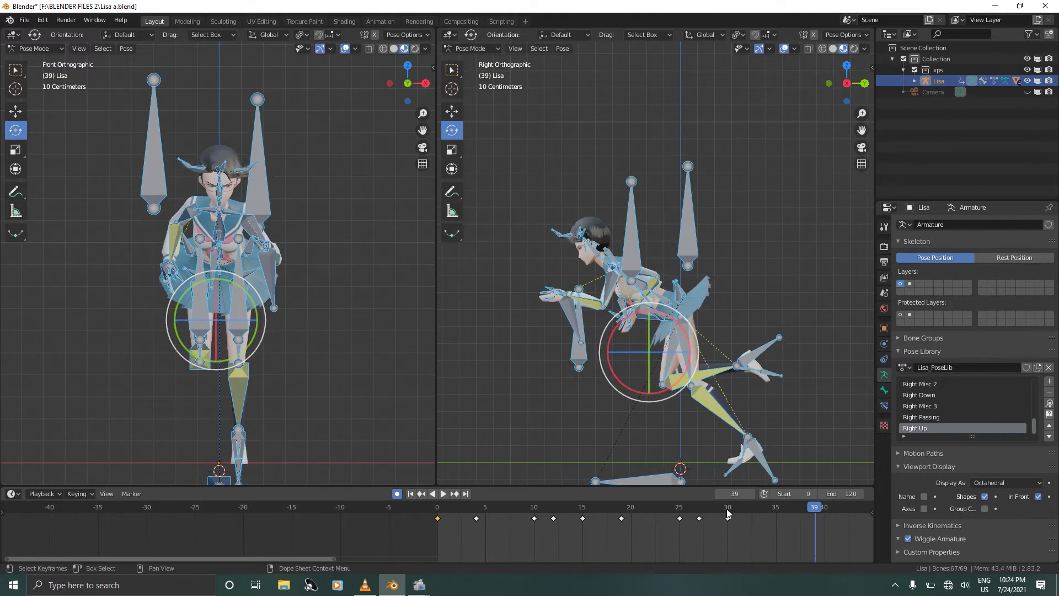
{"action": "key", "text": "shift+ctrl+space"}
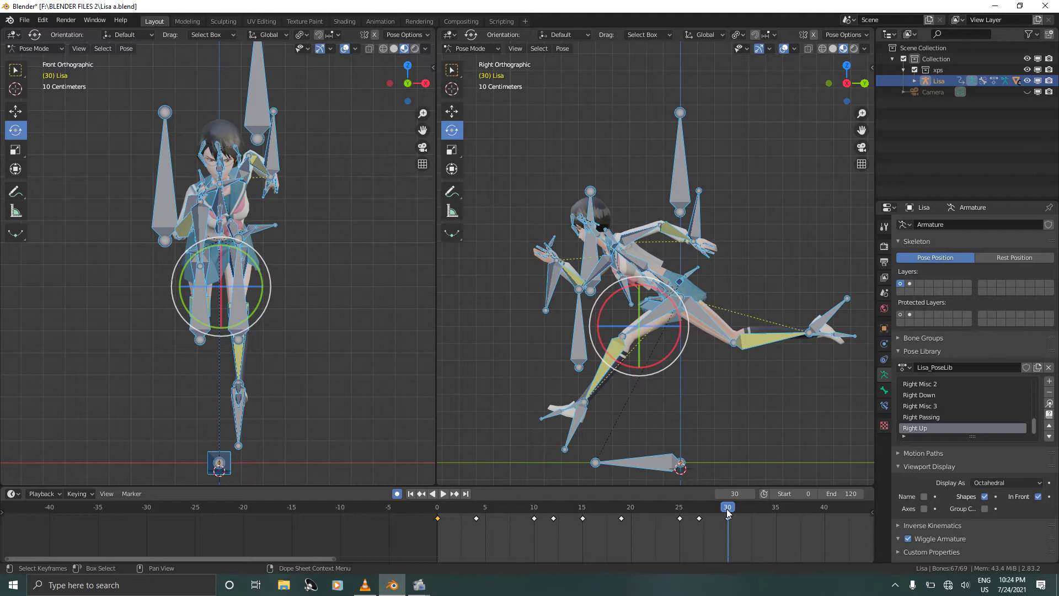
{"action": "key", "text": "ctrl+s"}
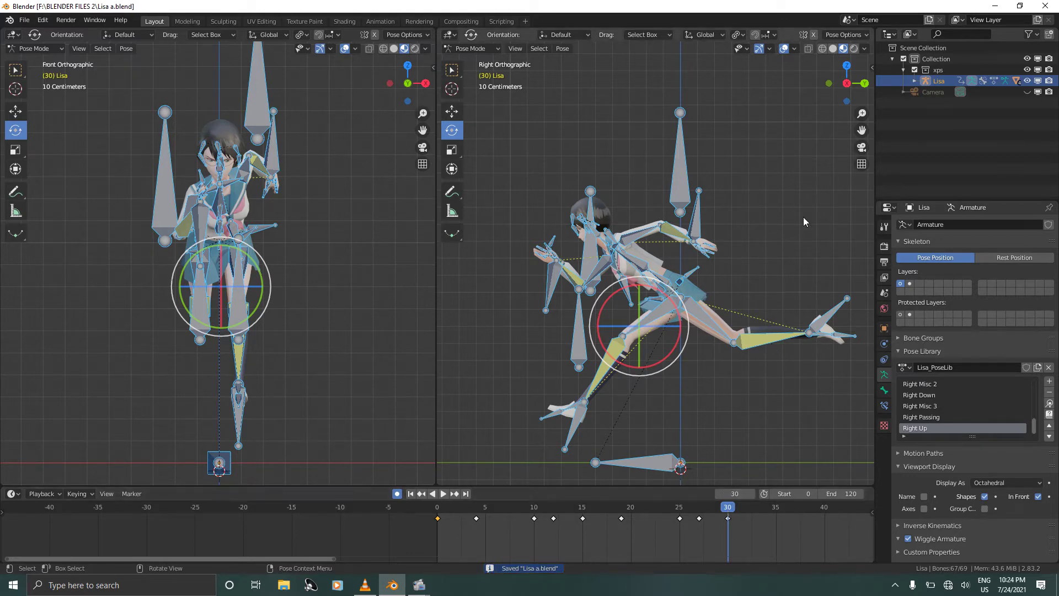
Step: Hide the Lisa armature, unhide the camera, and look through the camera at frame 0
{"action": "key", "text": "i"}
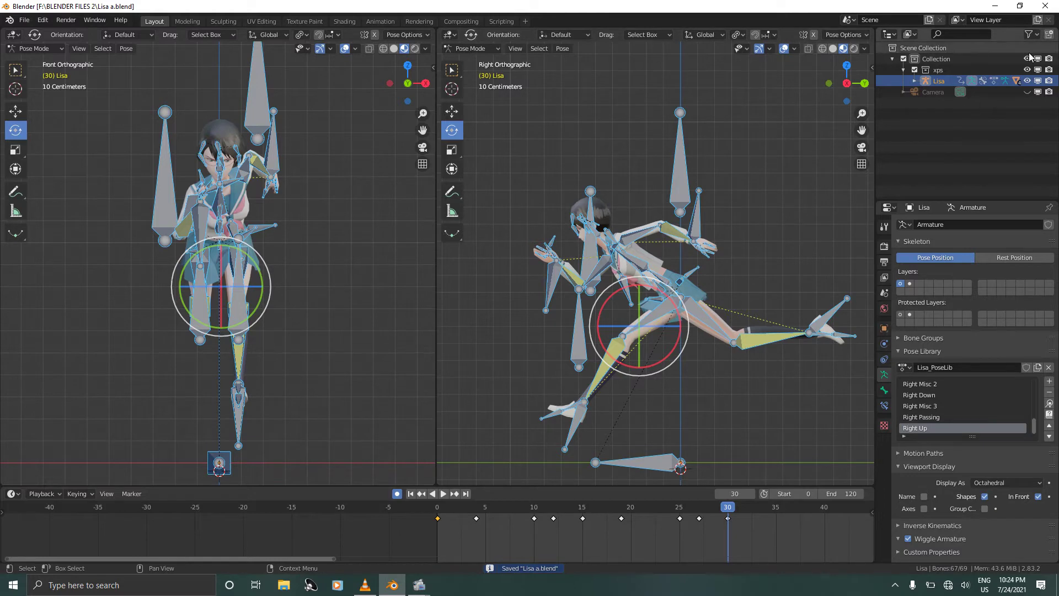
{"action": "left_click", "coordinate": [1028, 80]}
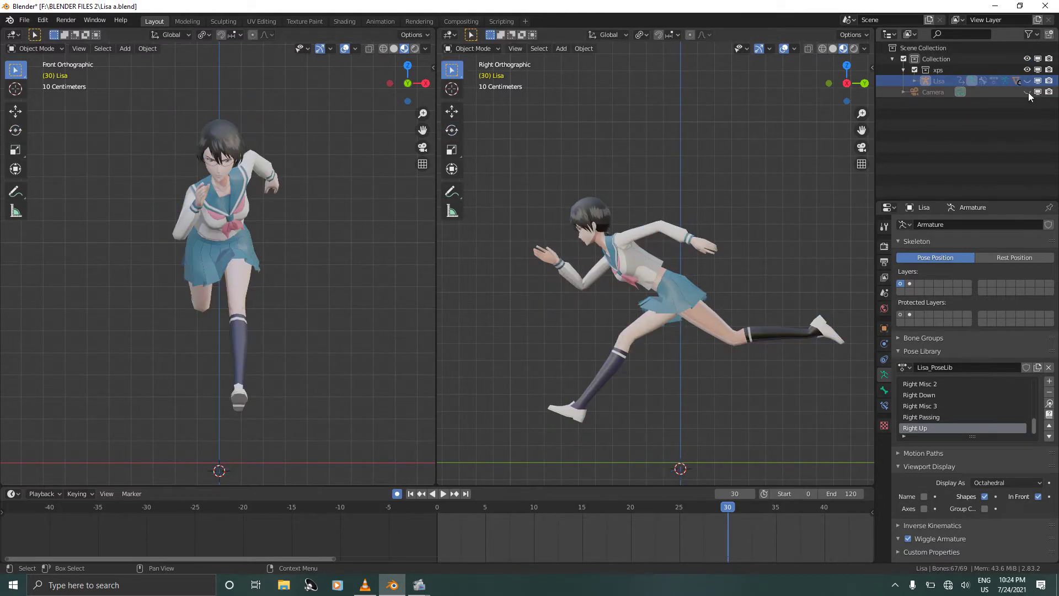
{"action": "left_click", "coordinate": [1027, 92]}
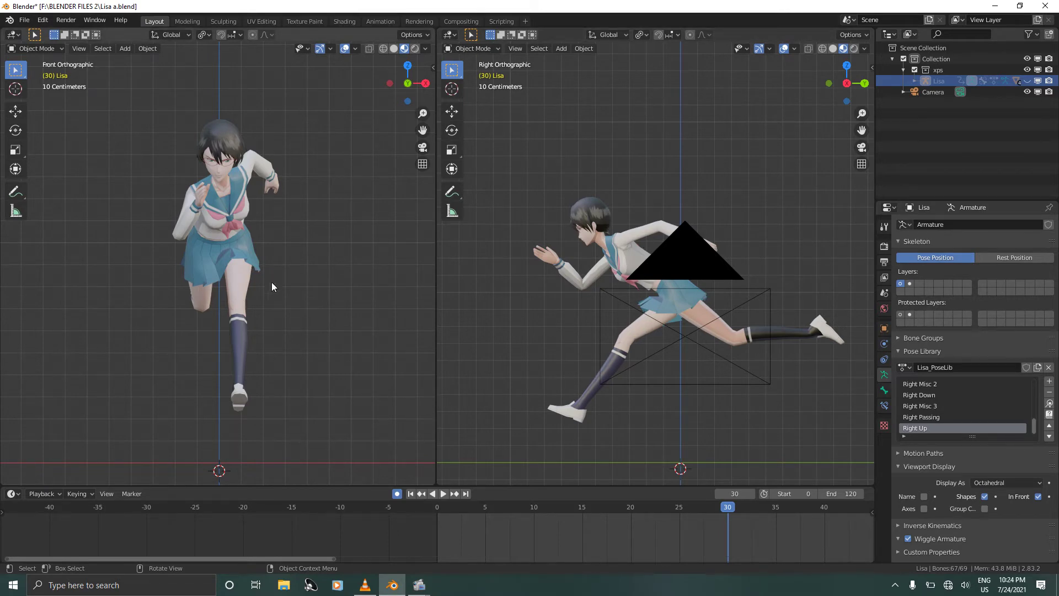
{"action": "key", "text": "shift+Left"}
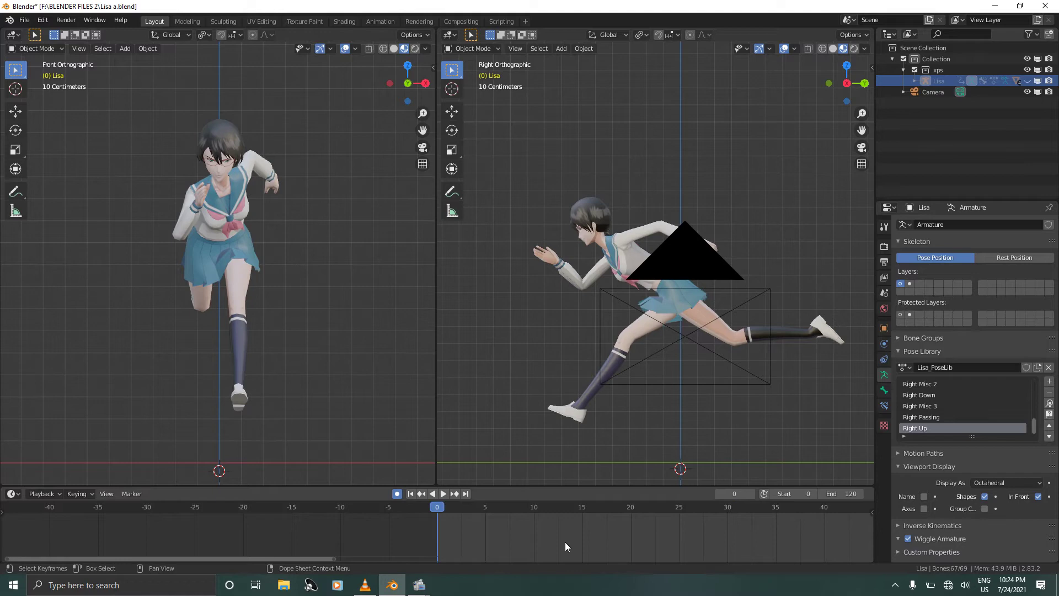
{"action": "key", "text": "KP_0"}
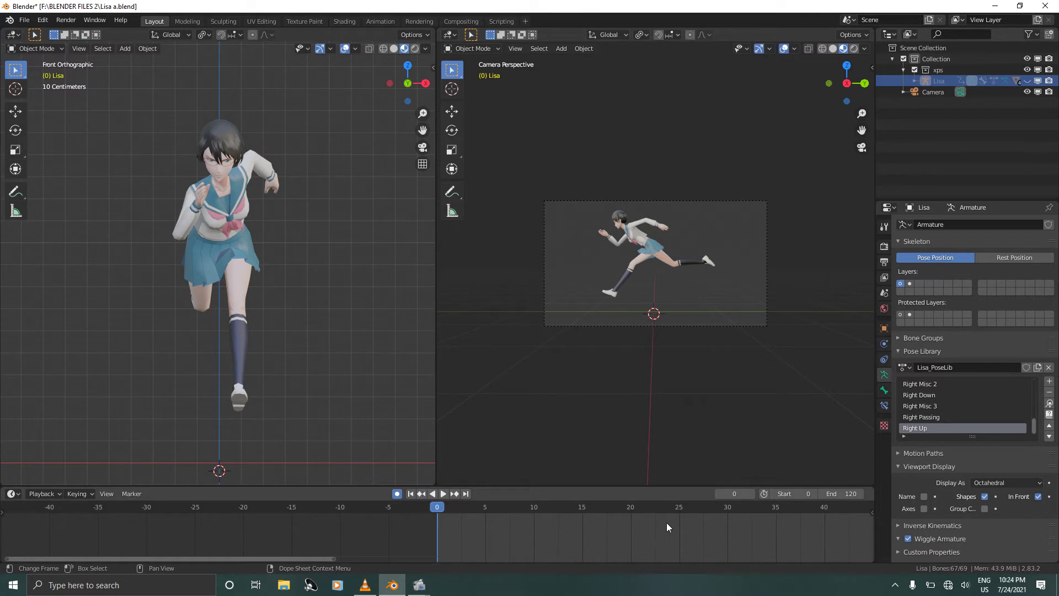
Step: Set the current frame to 59
{"action": "left_click", "coordinate": [736, 494]}
{"action": "type", "text": "59"}
{"action": "key", "text": "Return"}
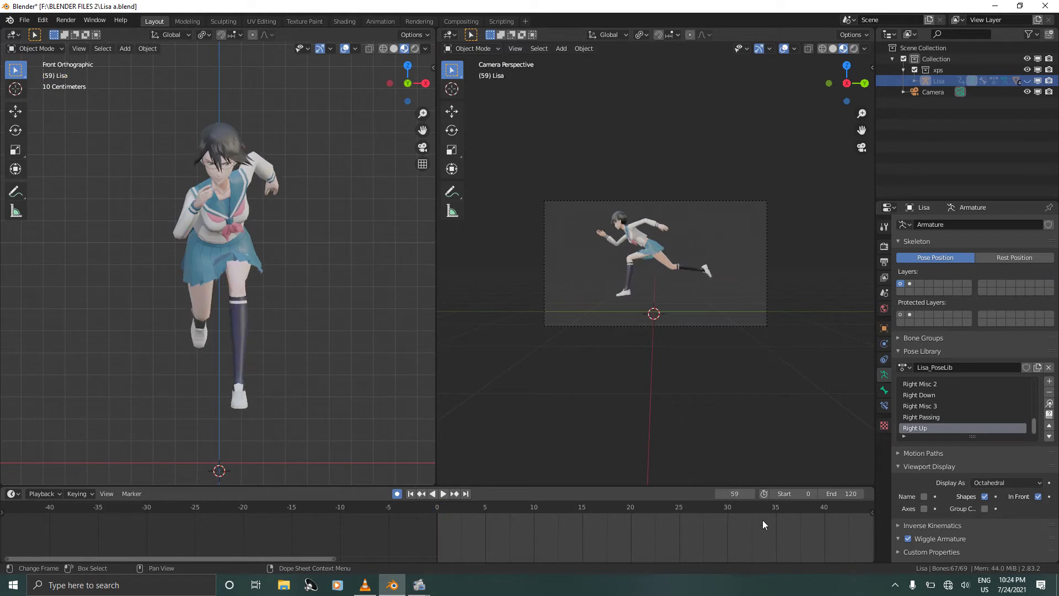
{"action": "key", "text": "KP_Decimal"}
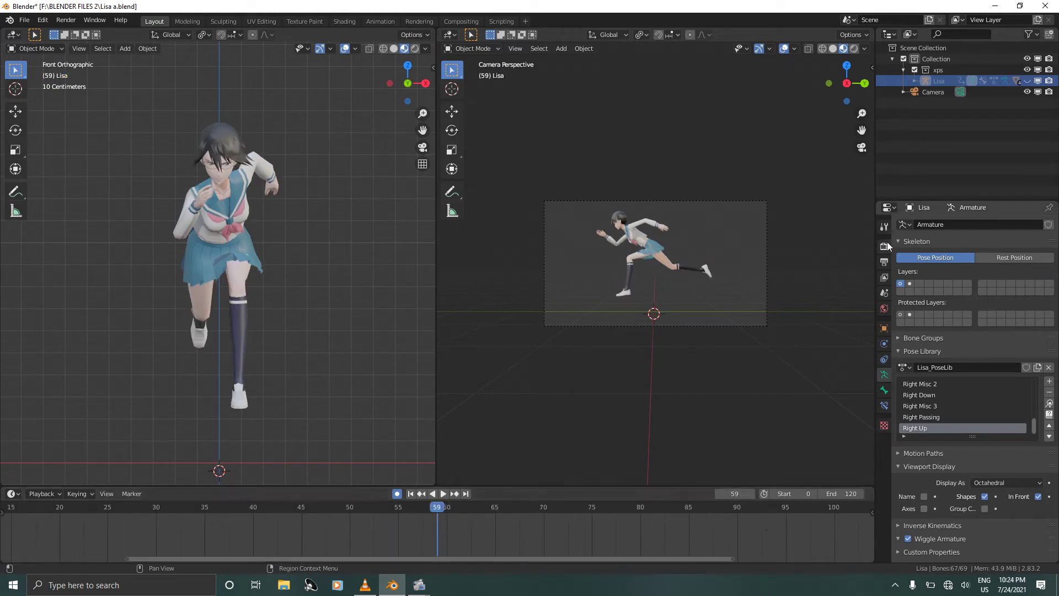
Step: Unhide the Lisa armature, switch it from Pose Mode to Object Mode, and save the file
{"action": "left_click", "coordinate": [929, 92]}
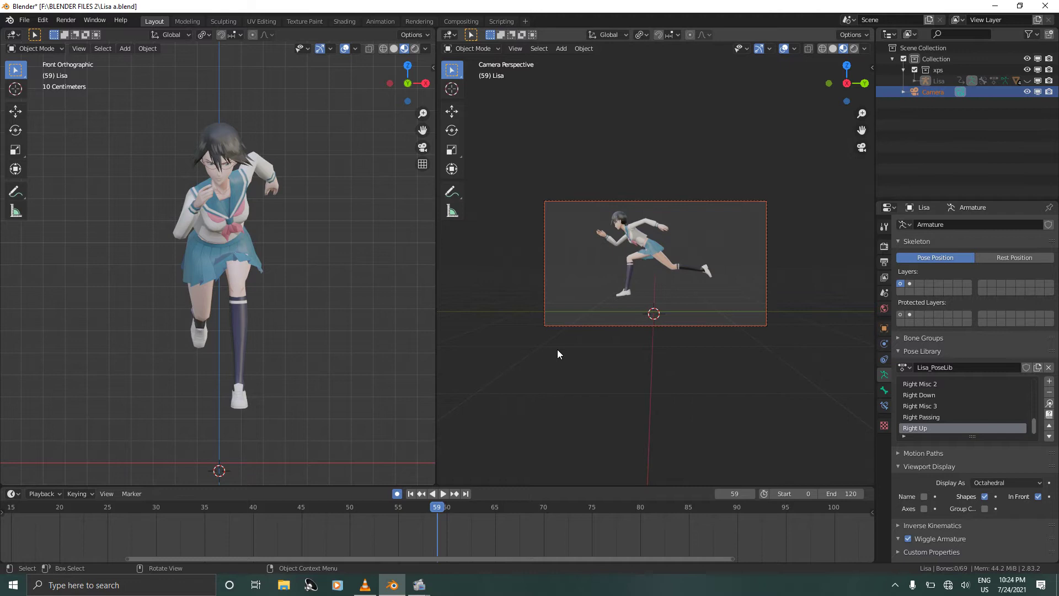
{"action": "left_click", "coordinate": [941, 83]}
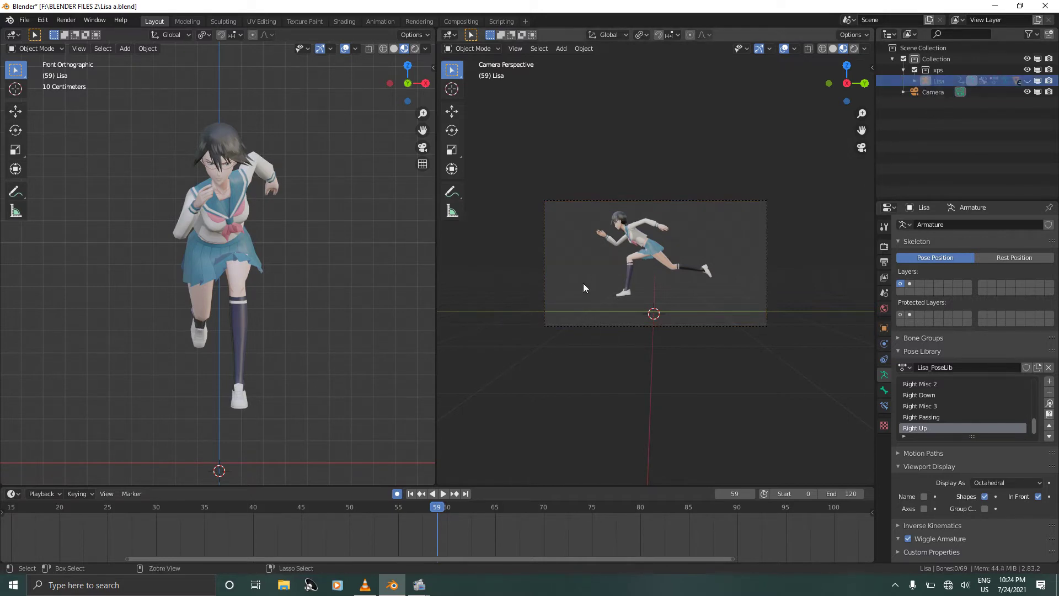
{"action": "key", "text": "ctrl+tab"}
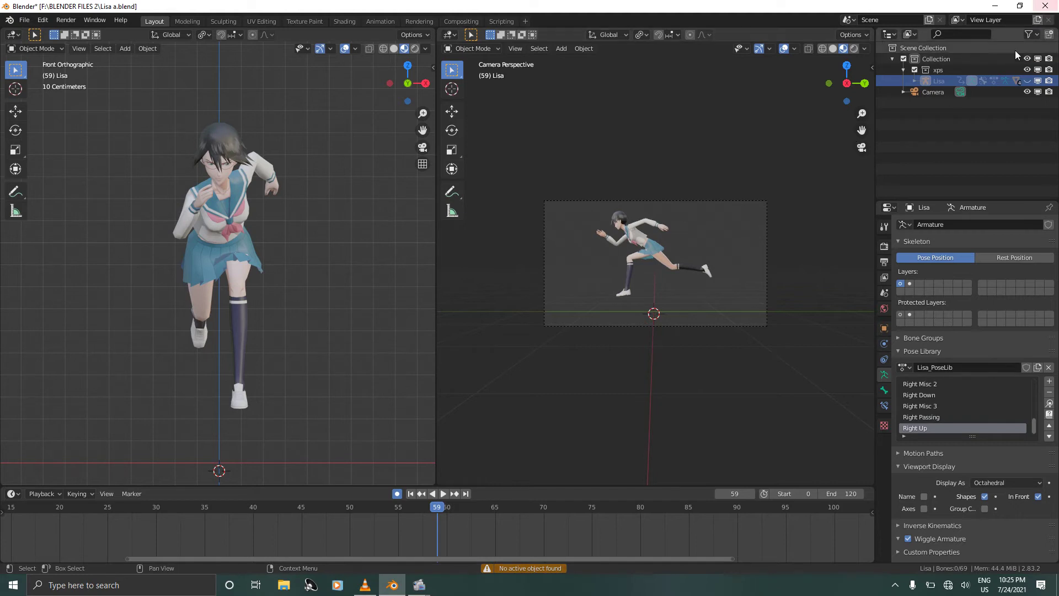
{"action": "key", "text": "ctrl+Tab"}
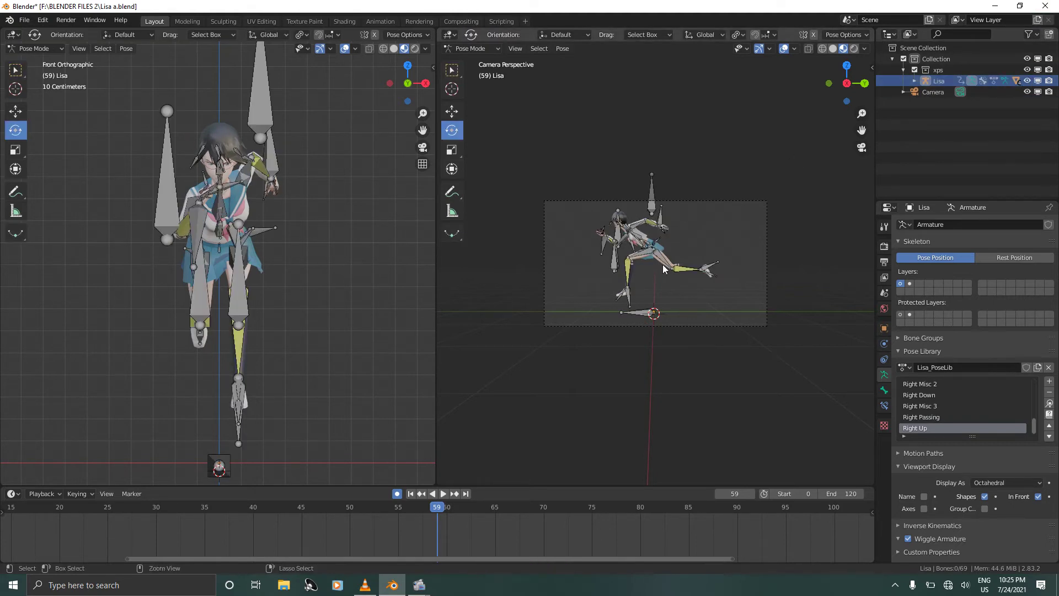
{"action": "key", "text": "ctrl+Tab"}
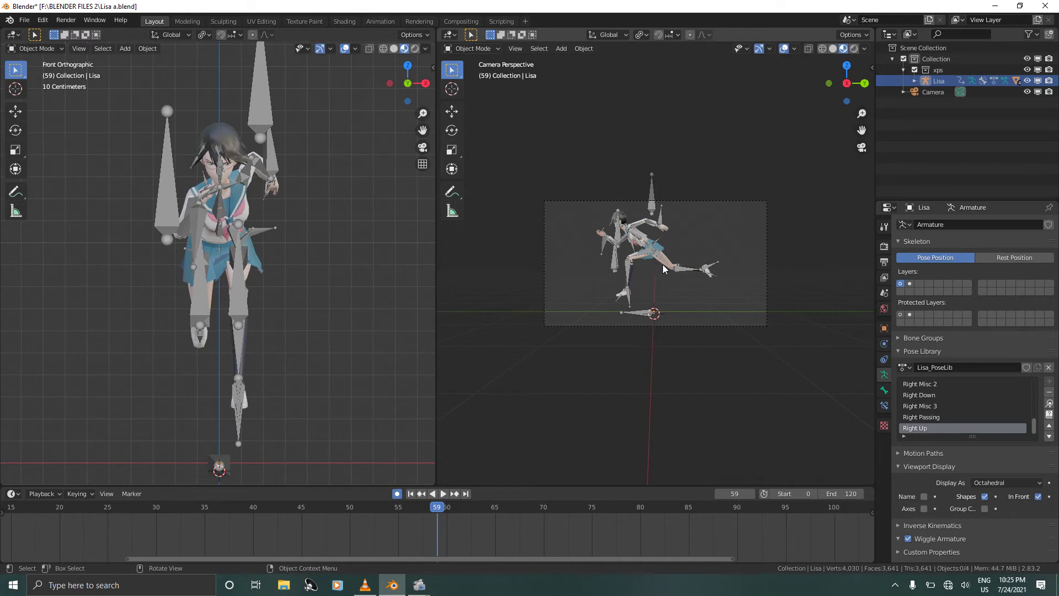
{"action": "key", "text": "ctrl+s"}
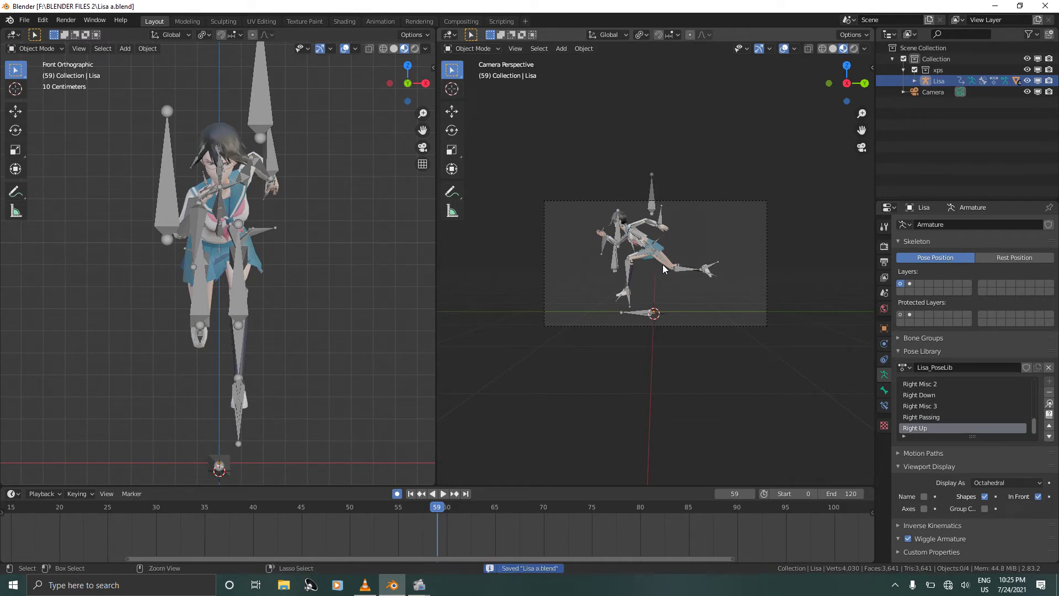
Step: Insert a LocRotScale keyframe for the camera at frame 59
{"action": "left_click", "coordinate": [934, 92]}
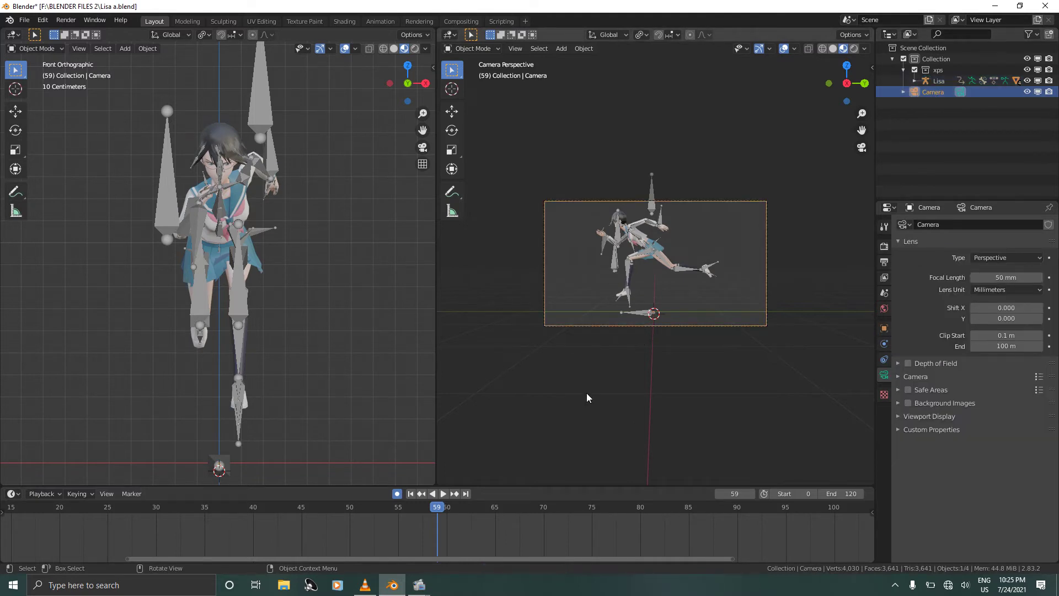
{"action": "key", "text": "i"}
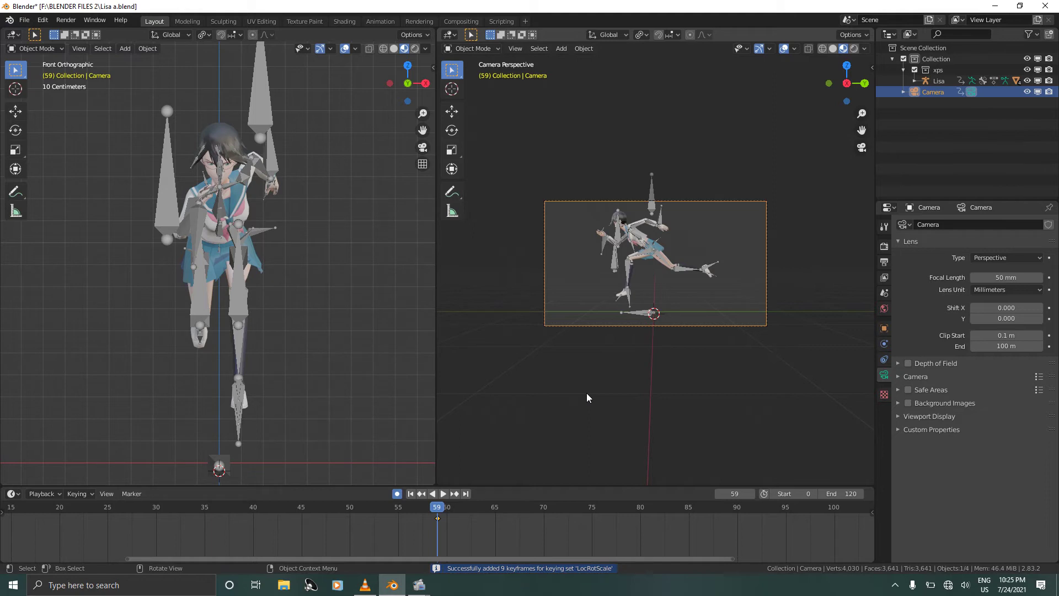
Step: At frame 60, move the camera from the character's side to the Y axis in front of her, working in top view
{"action": "key", "text": "Right"}
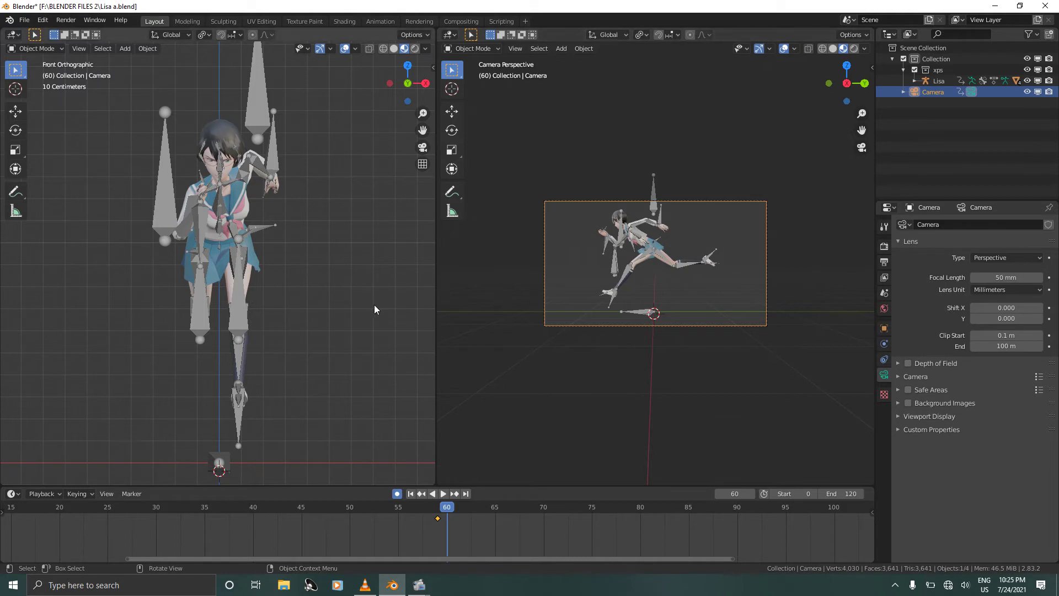
{"action": "scroll", "coordinate": [375, 307], "scroll_direction": "down", "scroll_amount": 8}
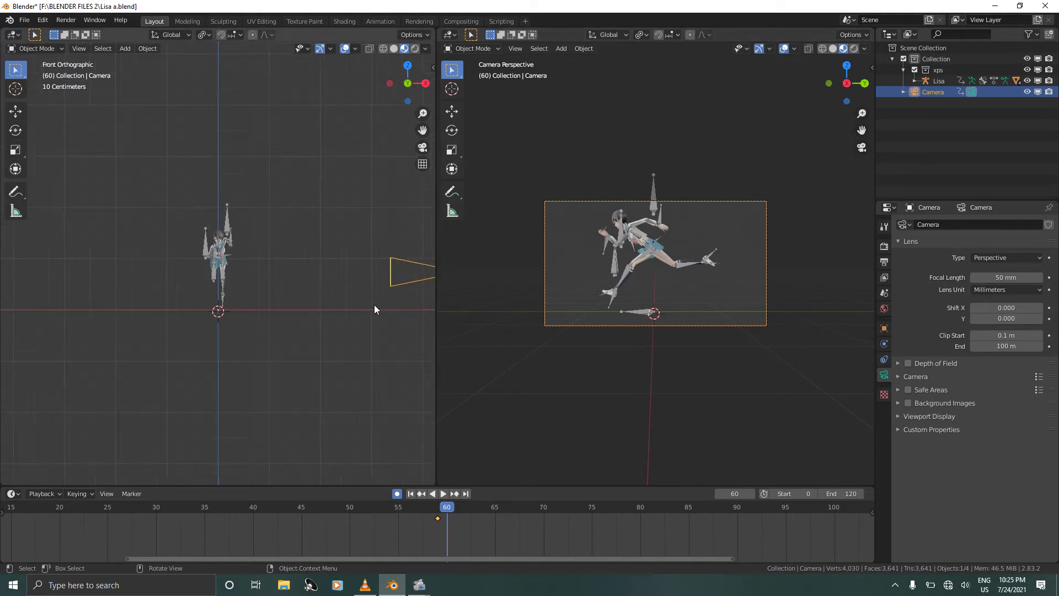
{"action": "key", "text": "KP_7"}
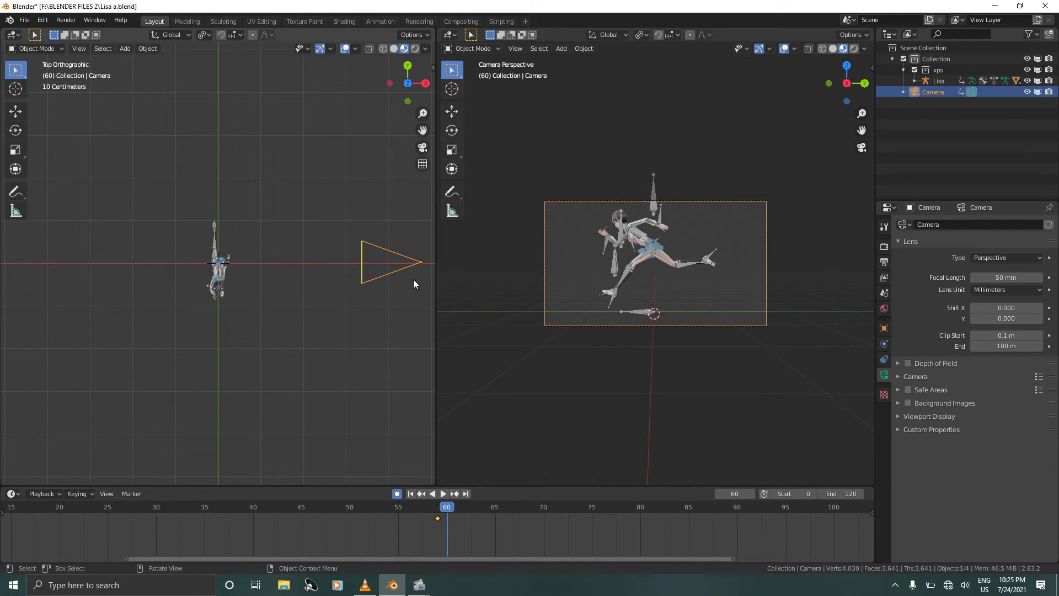
{"action": "key", "text": "g"}
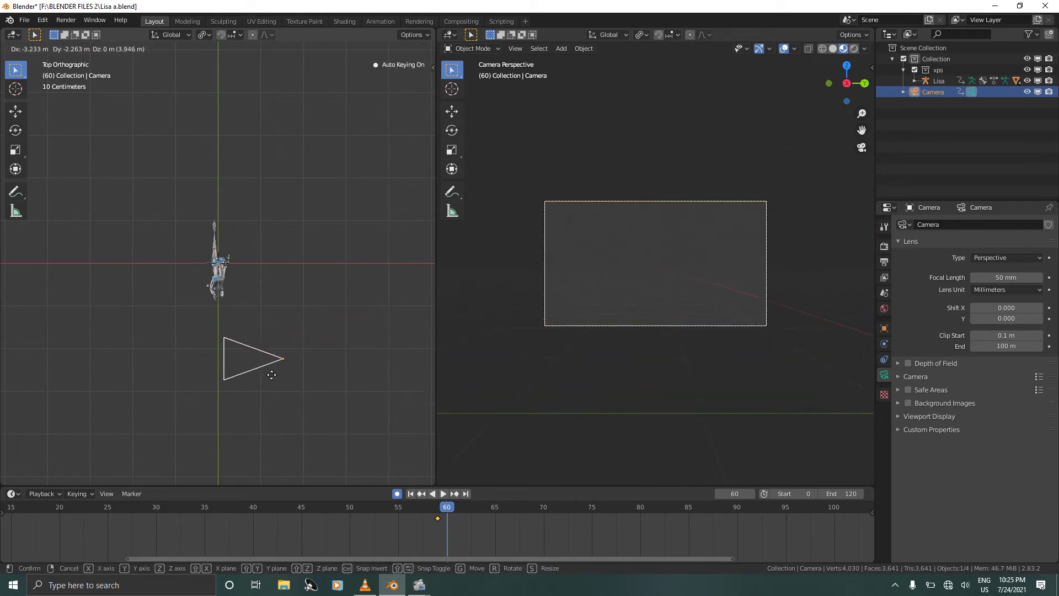
{"action": "left_click", "coordinate": [213, 384]}
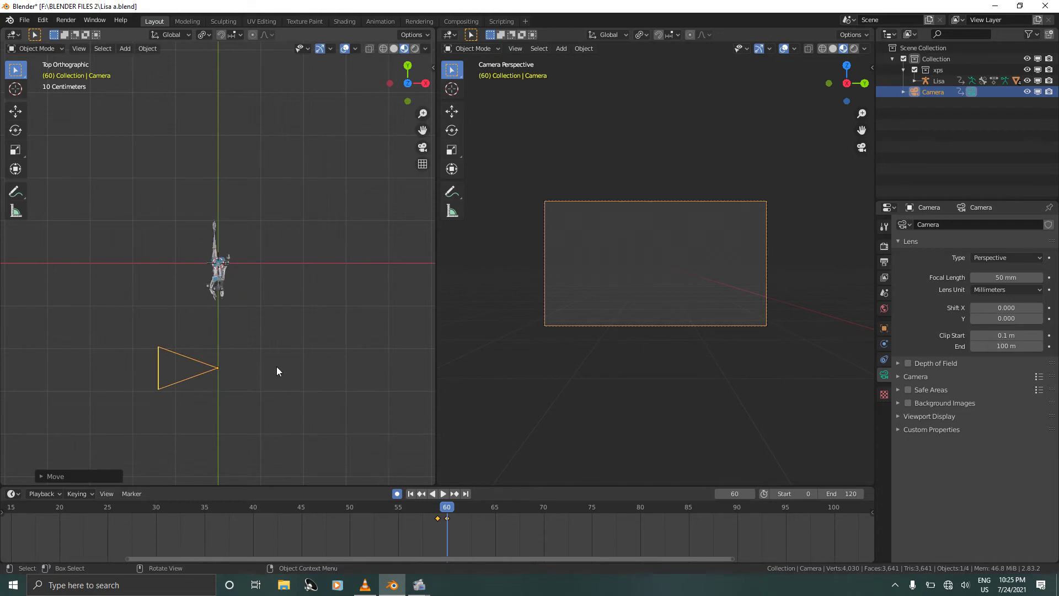
{"action": "key", "text": "g"}
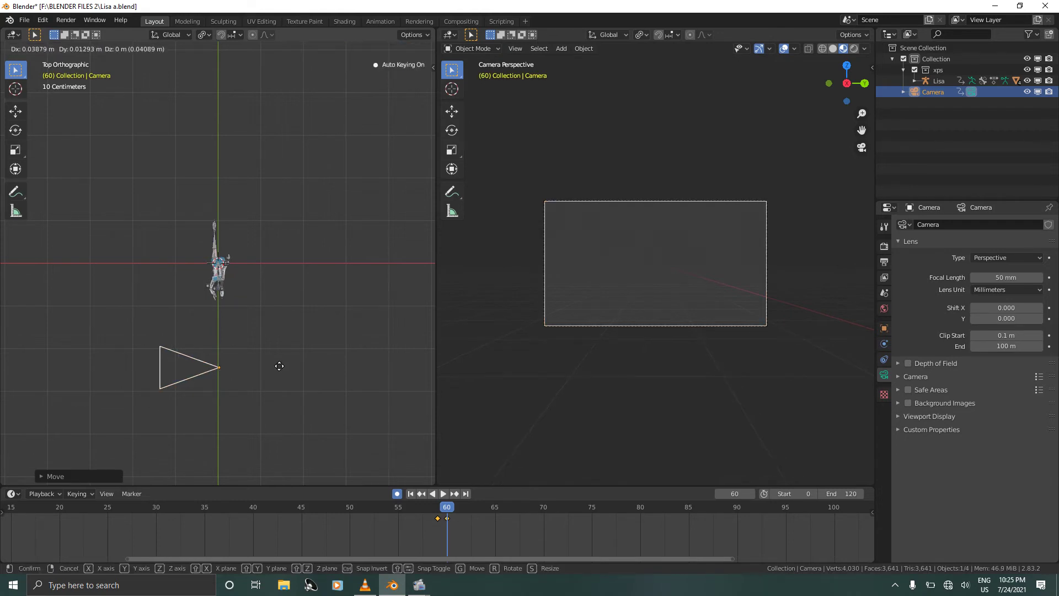
{"action": "left_click", "coordinate": [278, 368]}
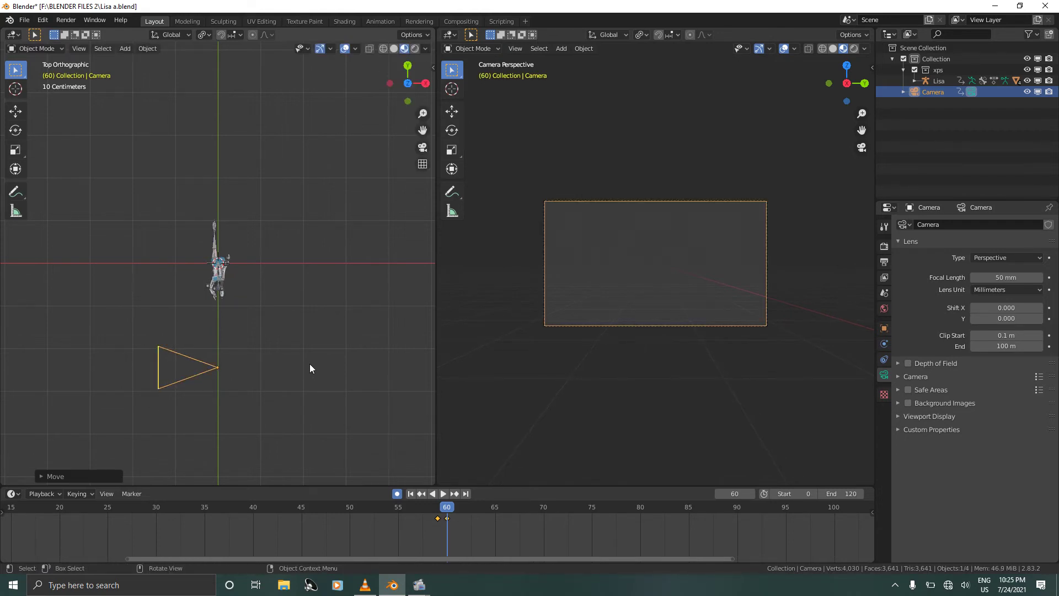
Step: Rotate the camera about the Z axis to face the character's front, and move it back about 2.5 m along Y
{"action": "key", "text": "r"}
{"action": "key", "text": "z"}
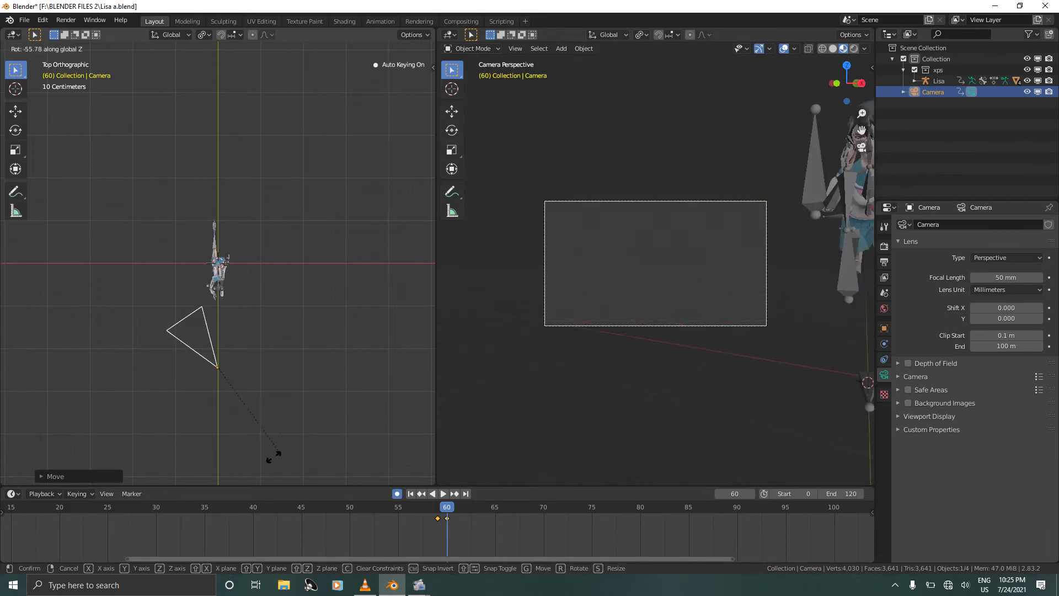
{"action": "left_click", "coordinate": [220, 476]}
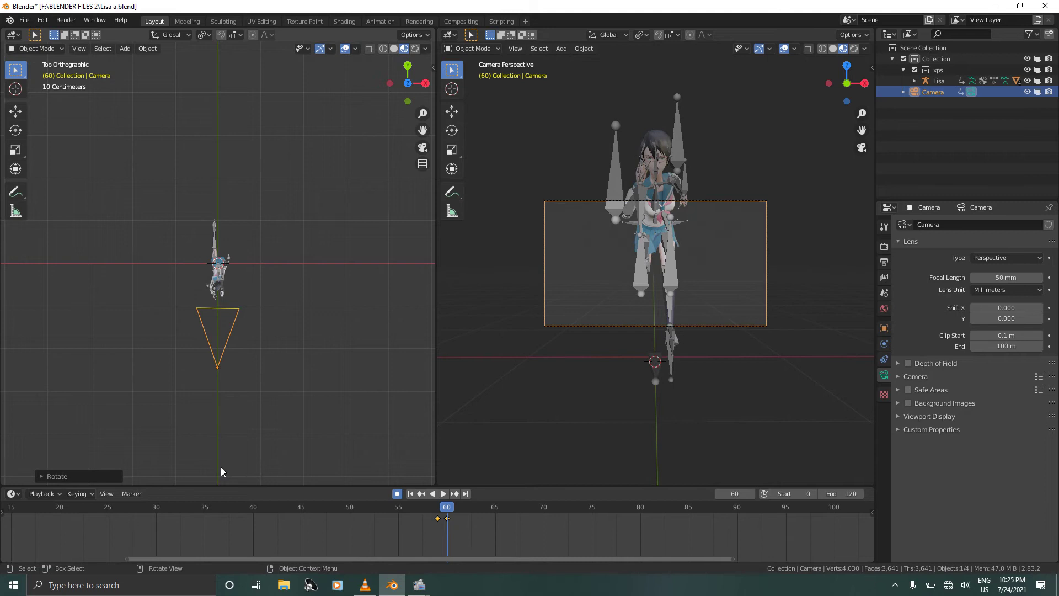
{"action": "key", "text": "g"}
{"action": "key", "text": "y"}
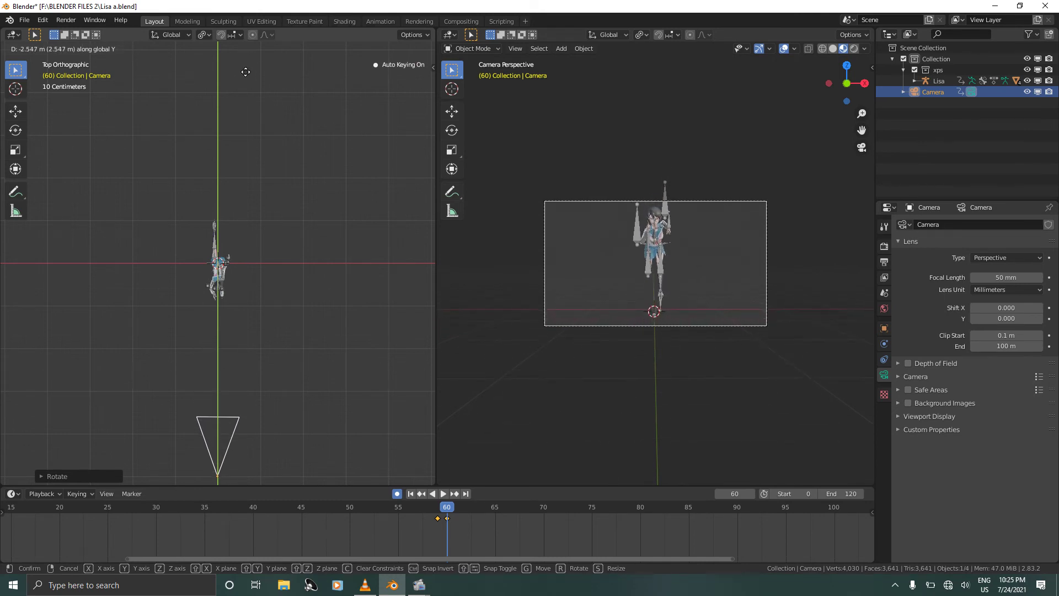
{"action": "left_click", "coordinate": [246, 72]}
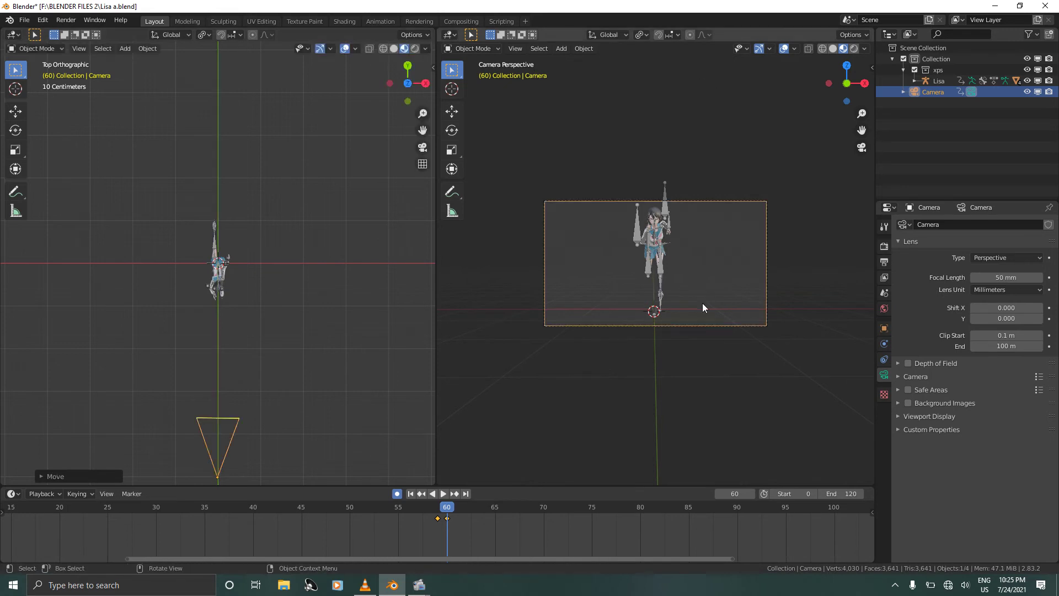
Step: Raise the camera slightly along the Z axis so the whole character fits the frame, and save the file
{"action": "key", "text": "g"}
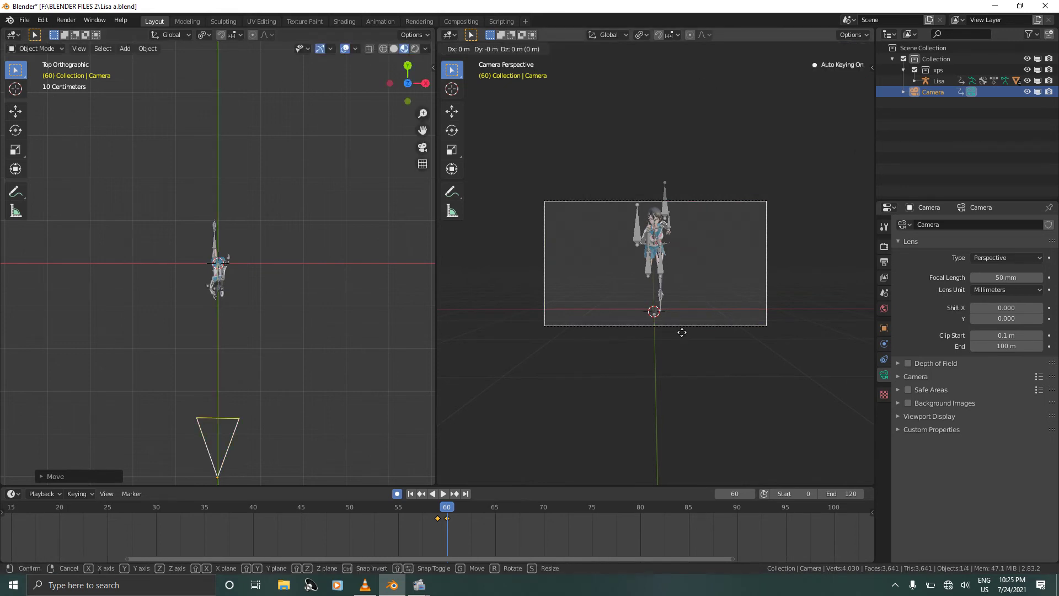
{"action": "key", "text": "z"}
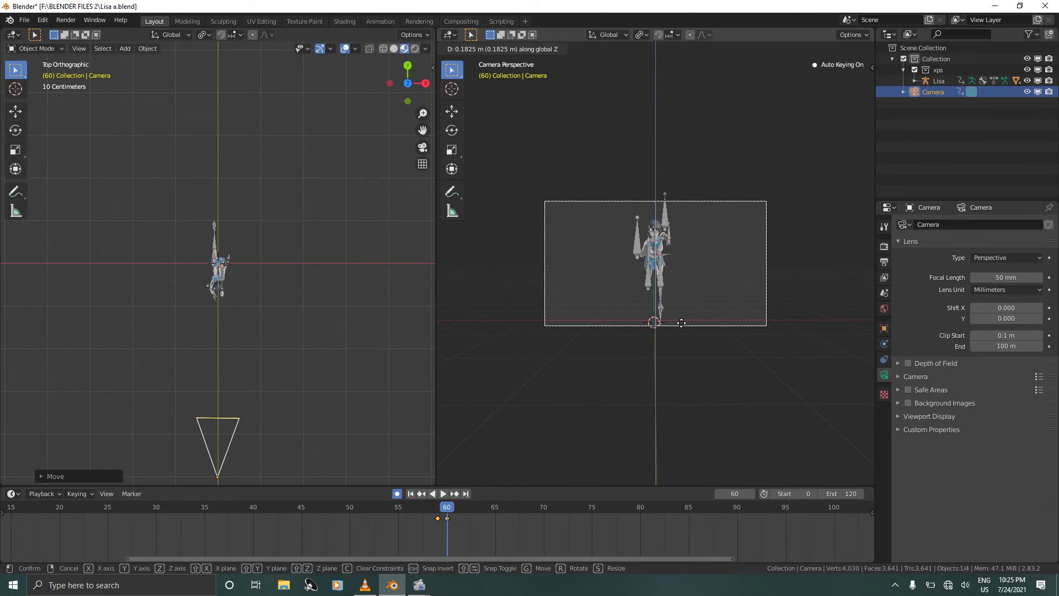
{"action": "left_click", "coordinate": [682, 324]}
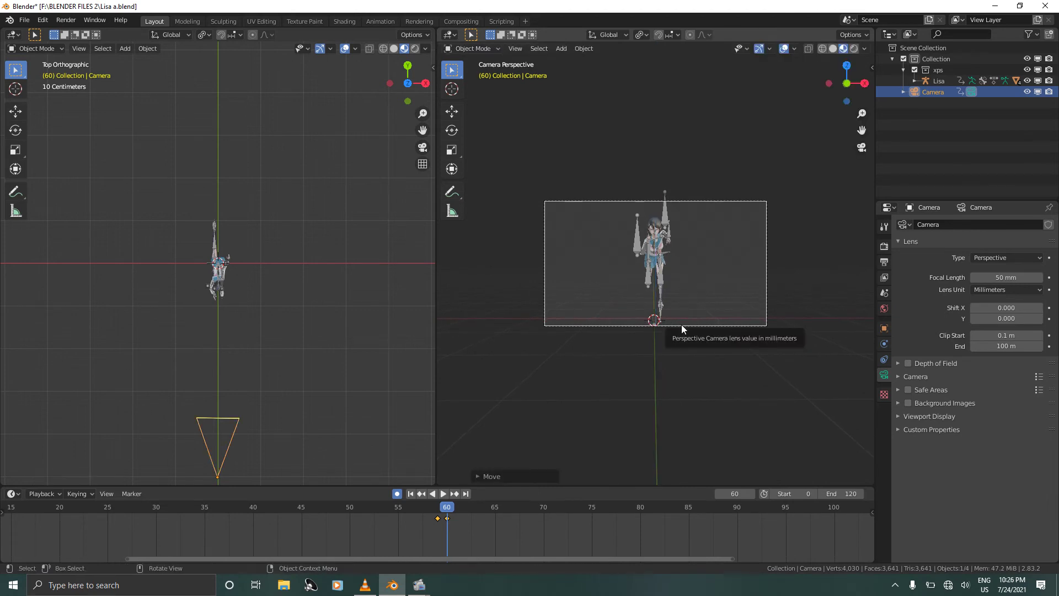
{"action": "key", "text": "ctrl+s"}
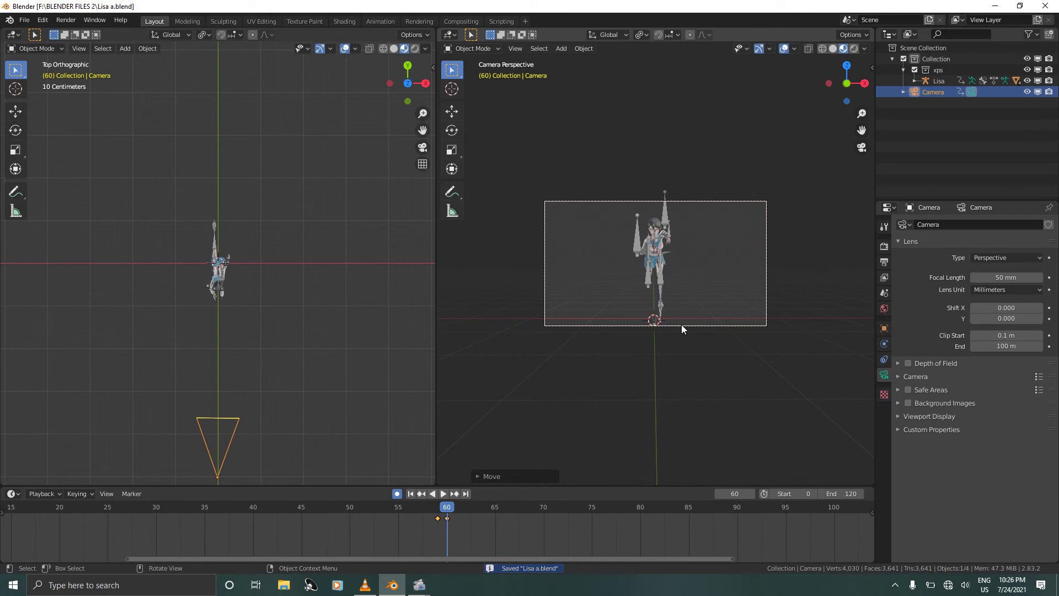
Step: Play the animation from frame 60 to check the run from the front camera view, and stop playback
{"action": "key", "text": "shift"}
{"action": "key", "text": "space"}
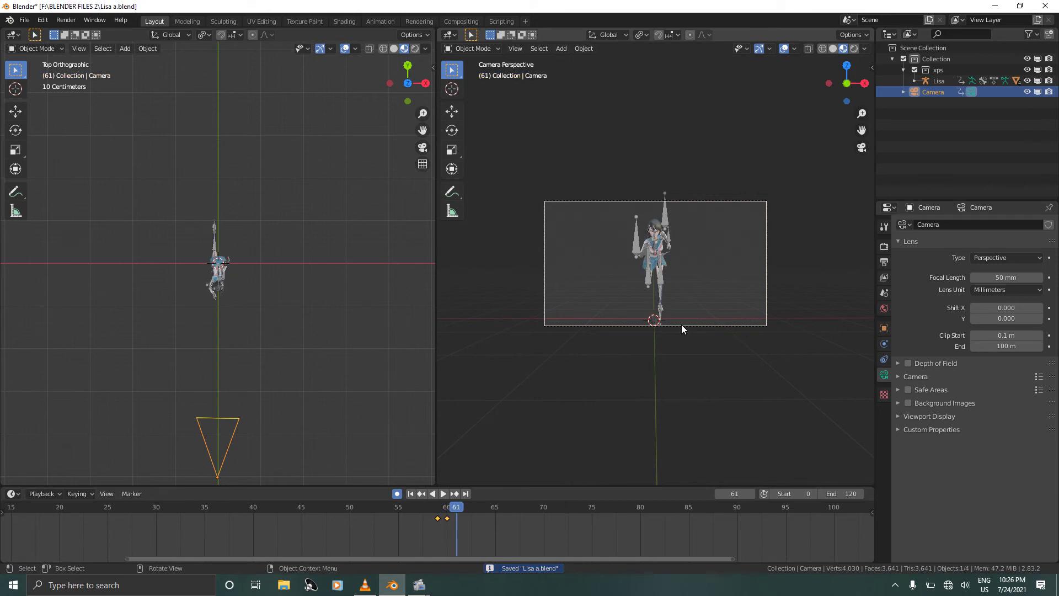
{"action": "key", "text": "space"}
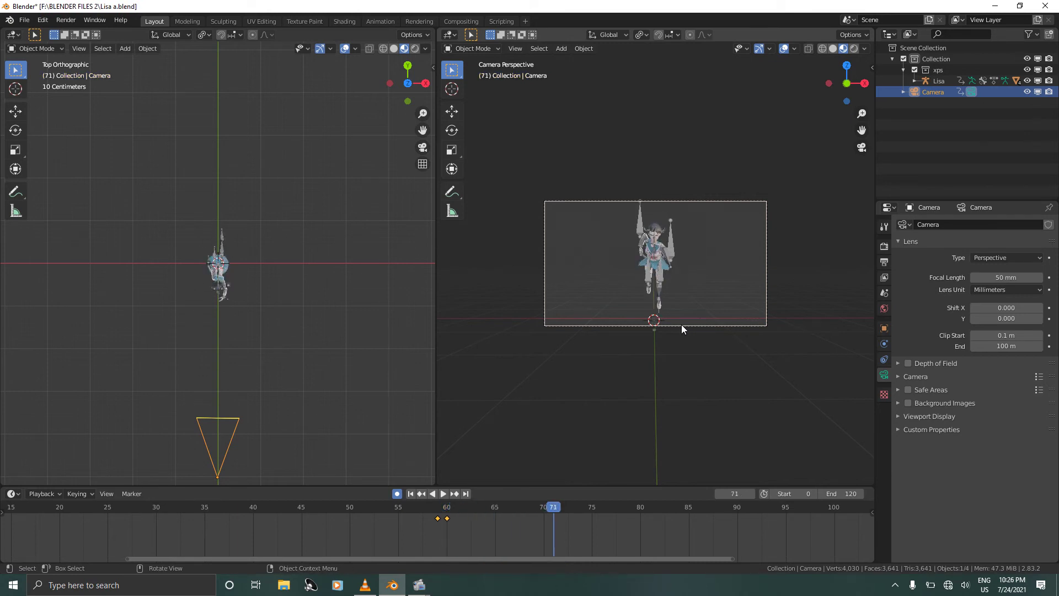
Step: Return to the first frame, centre the timeline on it, and hide the Lisa armature in the viewports
{"action": "key", "text": "shift+Left"}
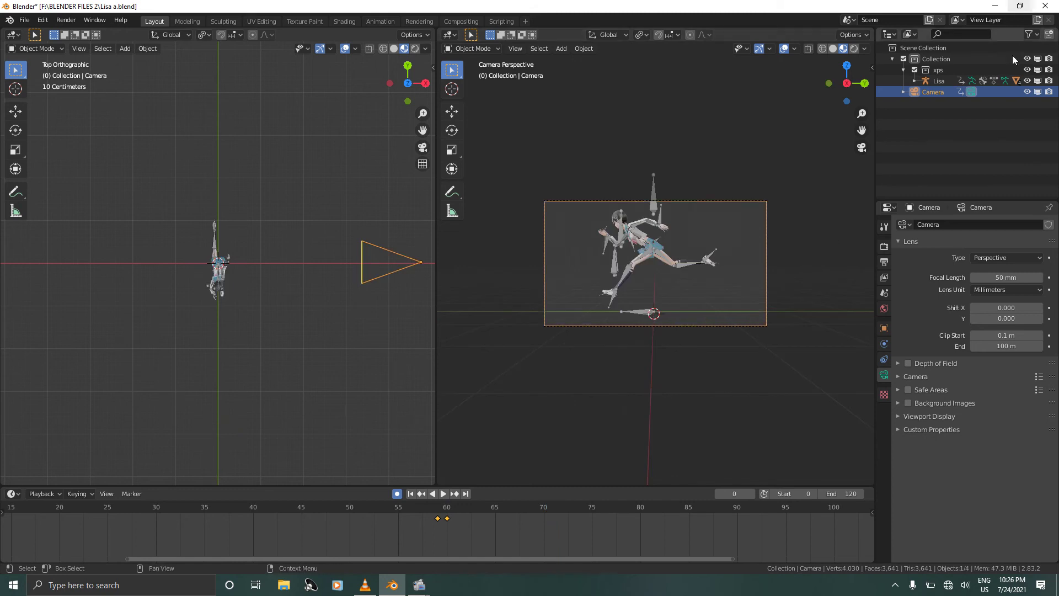
{"action": "left_click", "coordinate": [1027, 81]}
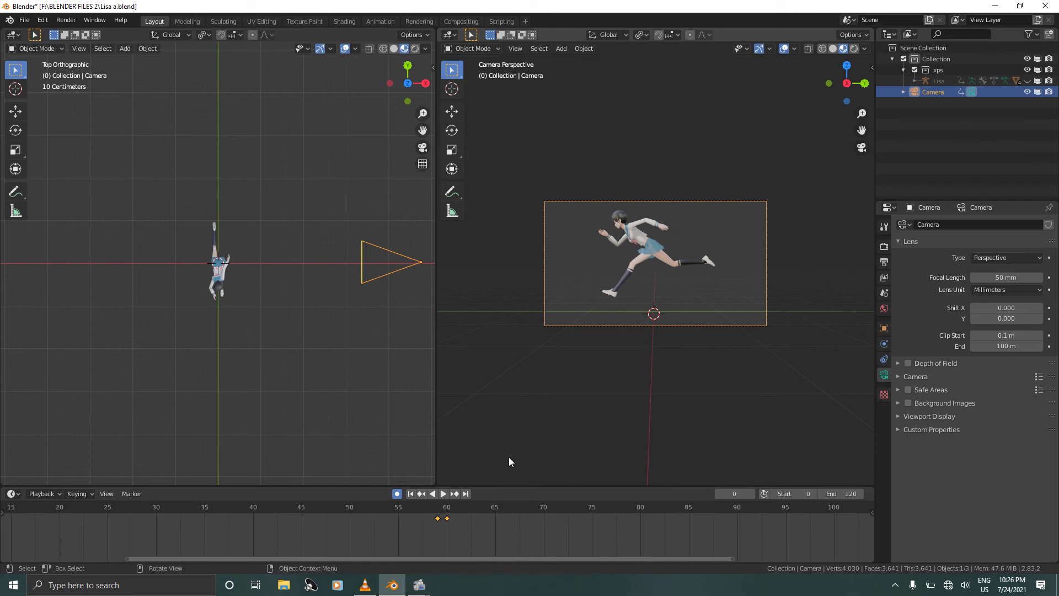
{"action": "key", "text": "KP_Decimal"}
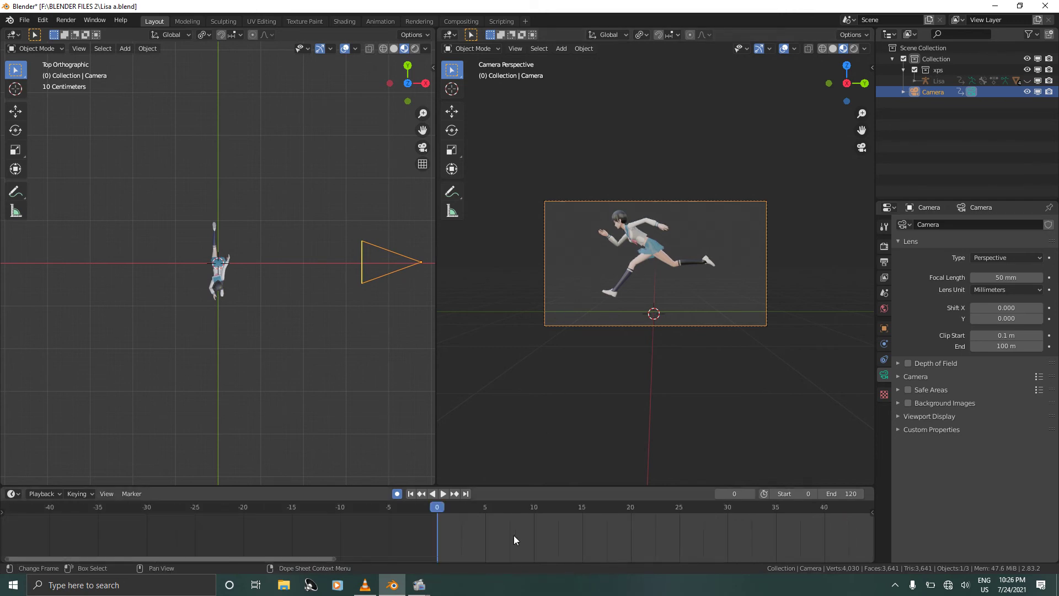
Step: Play the animation from frame 0 to check the run without the bones, stop playback, and save the file
{"action": "left_click", "coordinate": [445, 494]}
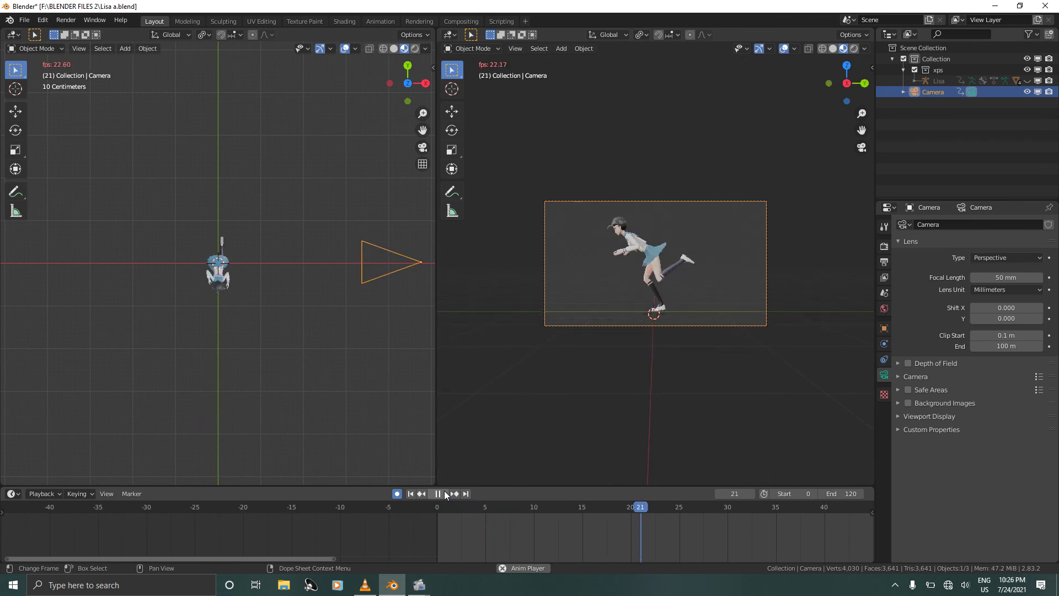
{"action": "left_click", "coordinate": [444, 494]}
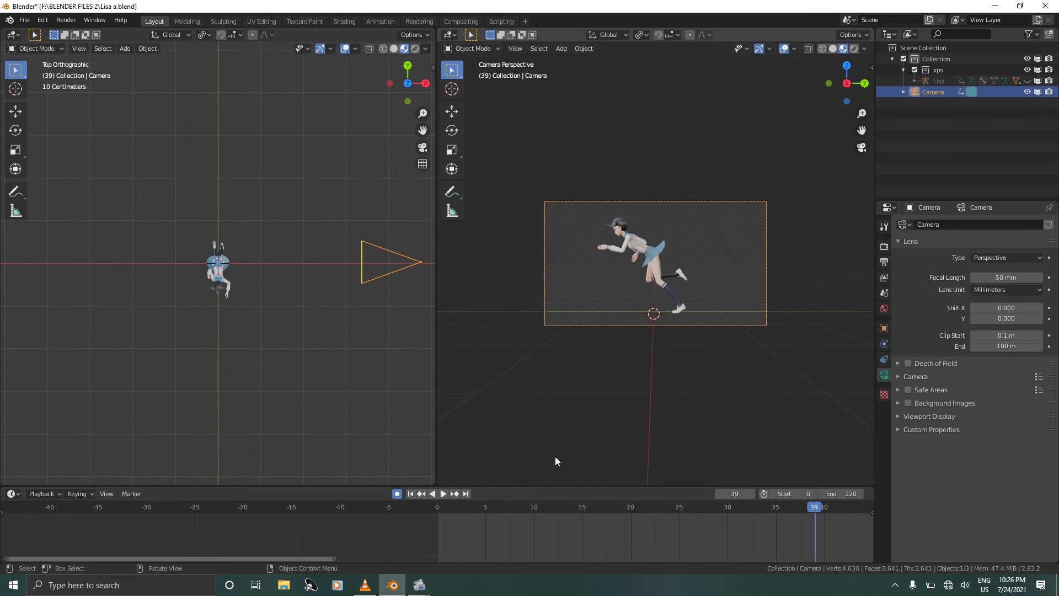
{"action": "key", "text": "ctrl+s"}
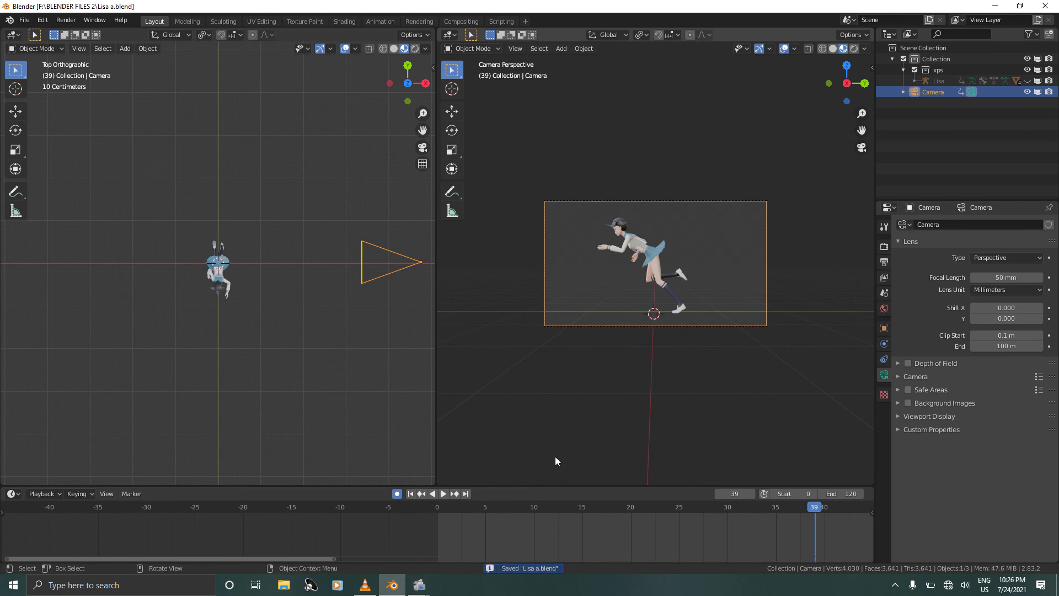